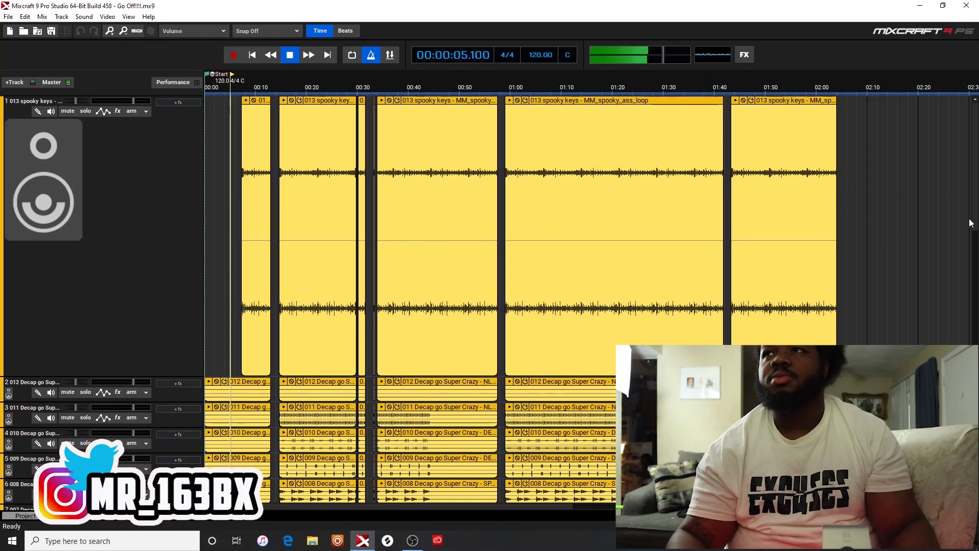
Zoom the timeline to bring vocal tracks 15–18 into view, then stop playback at the start.
{"action": "scroll", "coordinate": [966, 247], "scroll_direction": "up", "scroll_amount": 5}
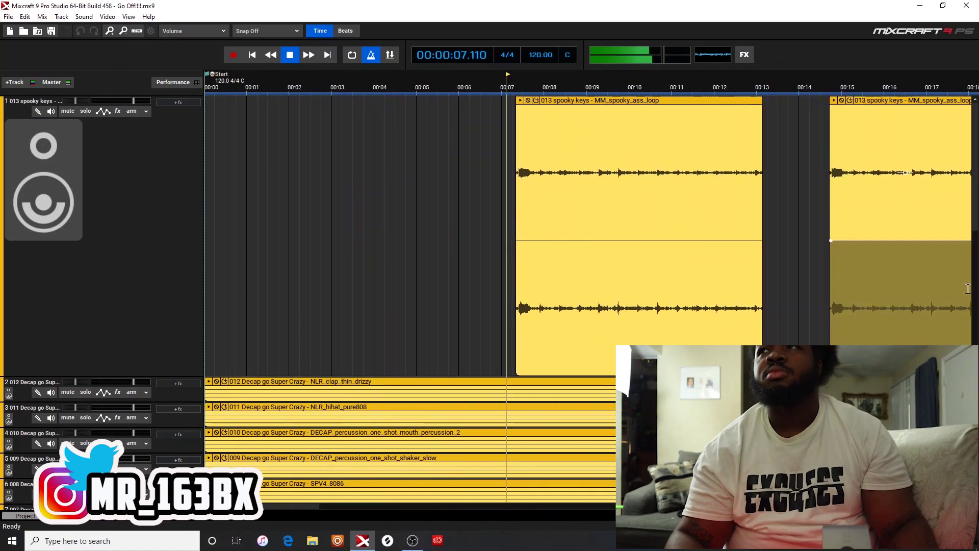
{"action": "scroll", "coordinate": [579, 488], "scroll_direction": "down", "scroll_amount": 10}
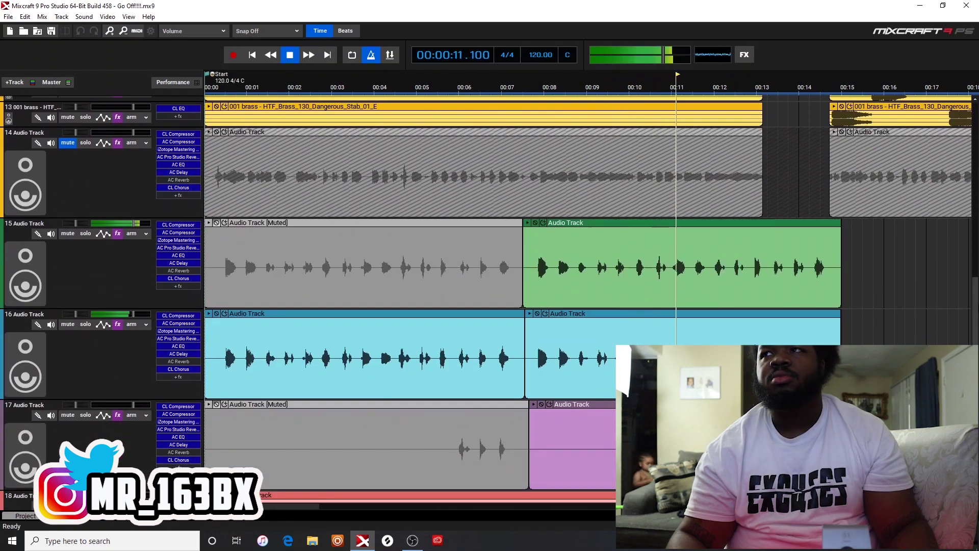
{"action": "scroll", "coordinate": [580, 488], "scroll_direction": "down", "scroll_amount": 2}
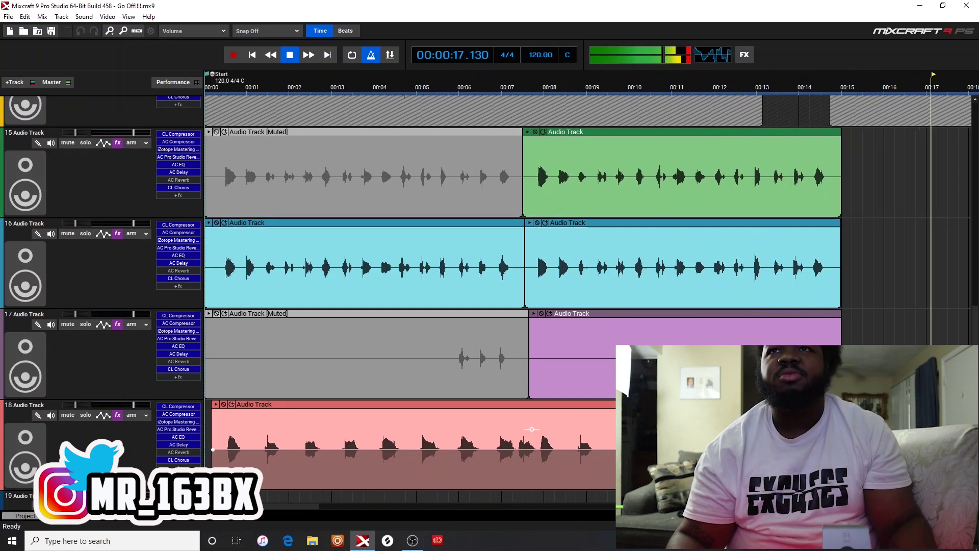
{"action": "key", "text": "space"}
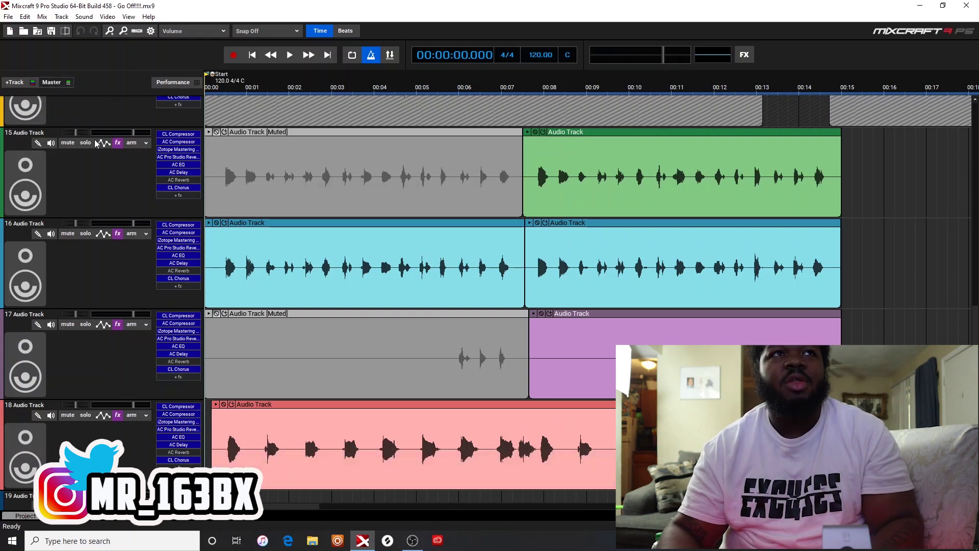
Add a Send 1 track, move it directly below audio track 15, and raise its volume.
{"action": "left_click", "coordinate": [14, 82]}
{"action": "left_click", "coordinate": [46, 145]}
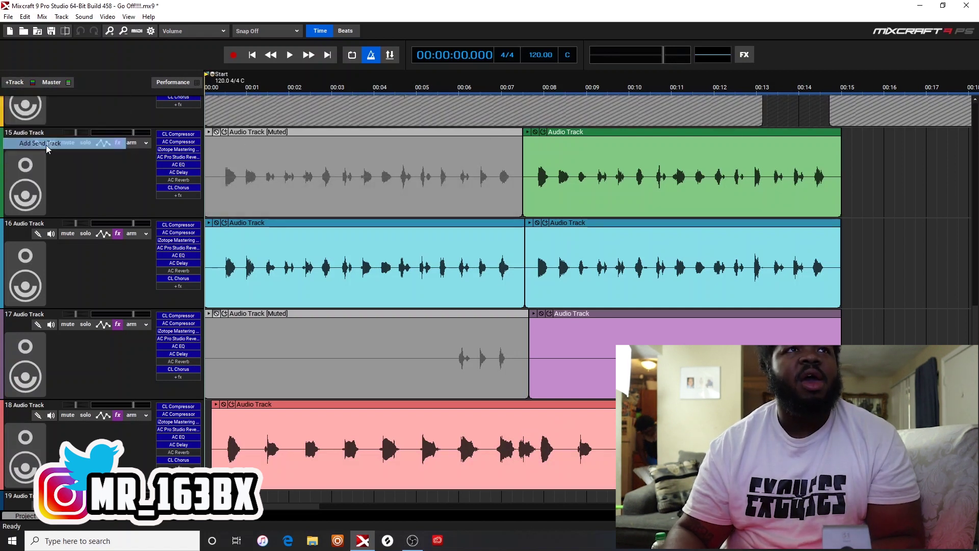
{"action": "left_click_drag", "start_coordinate": [102, 459], "coordinate": [215, 153]}
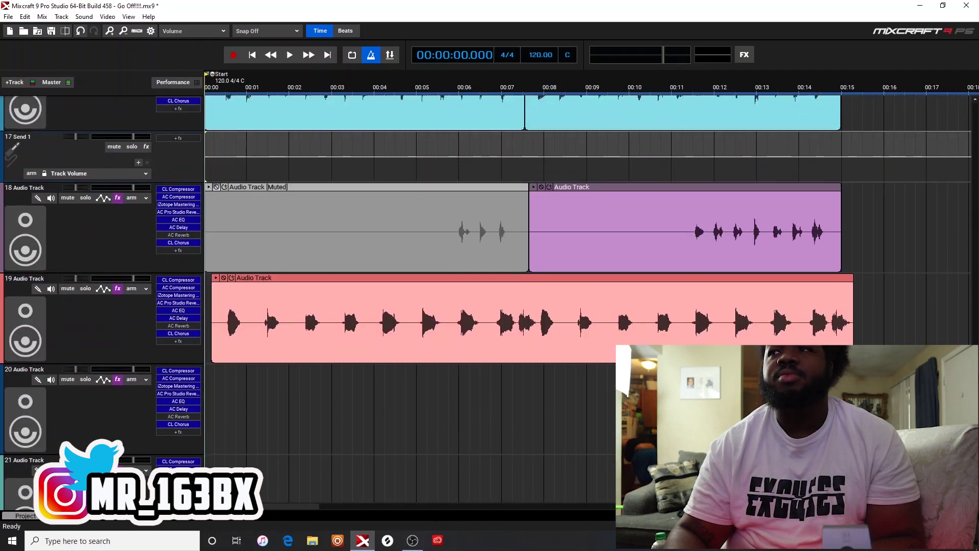
{"action": "scroll", "coordinate": [557, 405], "scroll_direction": "up", "scroll_amount": 15}
{"action": "scroll", "coordinate": [820, 338], "scroll_direction": "down", "scroll_amount": 12}
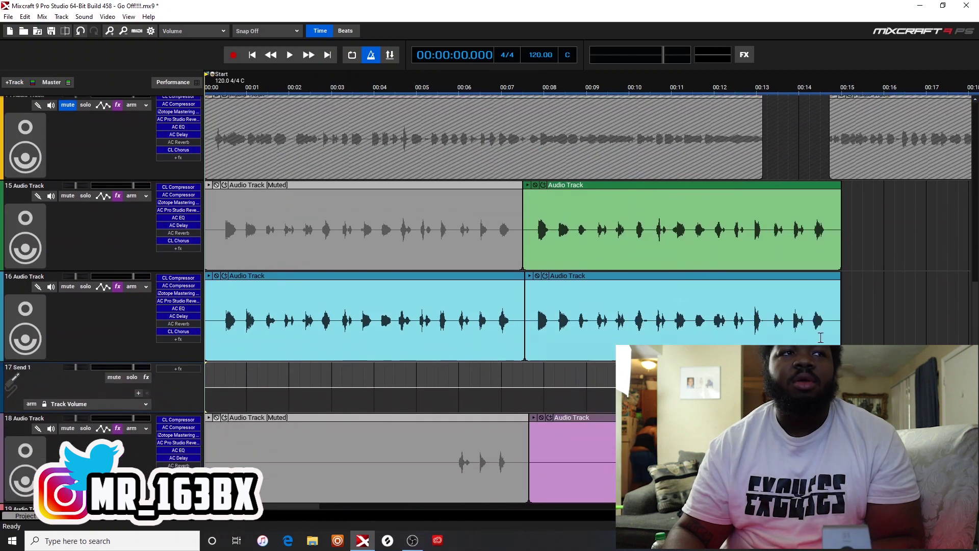
{"action": "left_click_drag", "start_coordinate": [47, 383], "coordinate": [70, 284]}
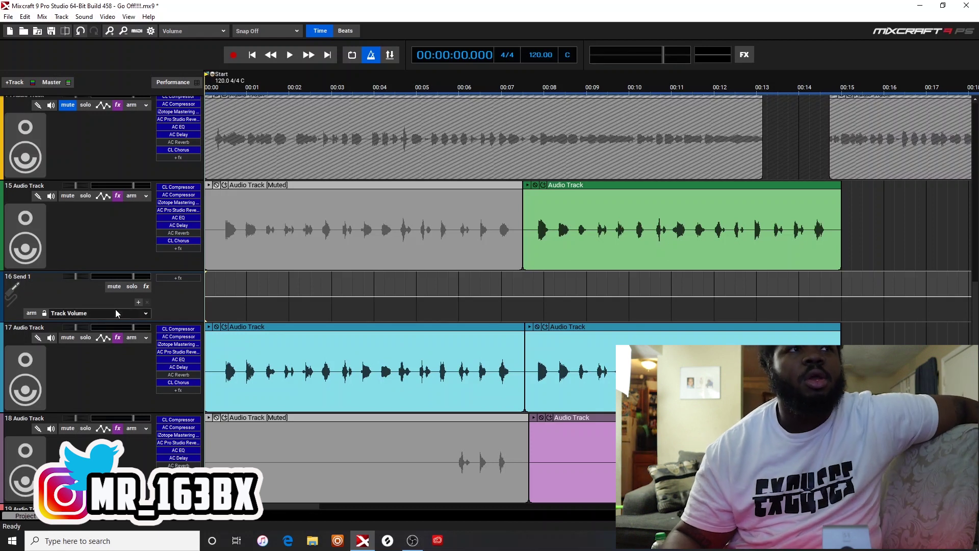
{"action": "left_click_drag", "start_coordinate": [133, 277], "coordinate": [141, 278]}
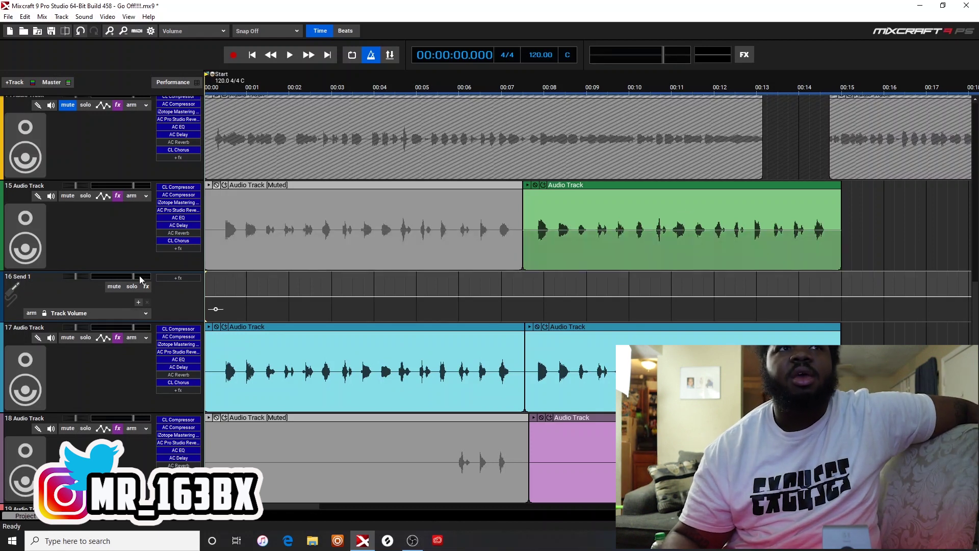
{"action": "left_click", "coordinate": [182, 276]}
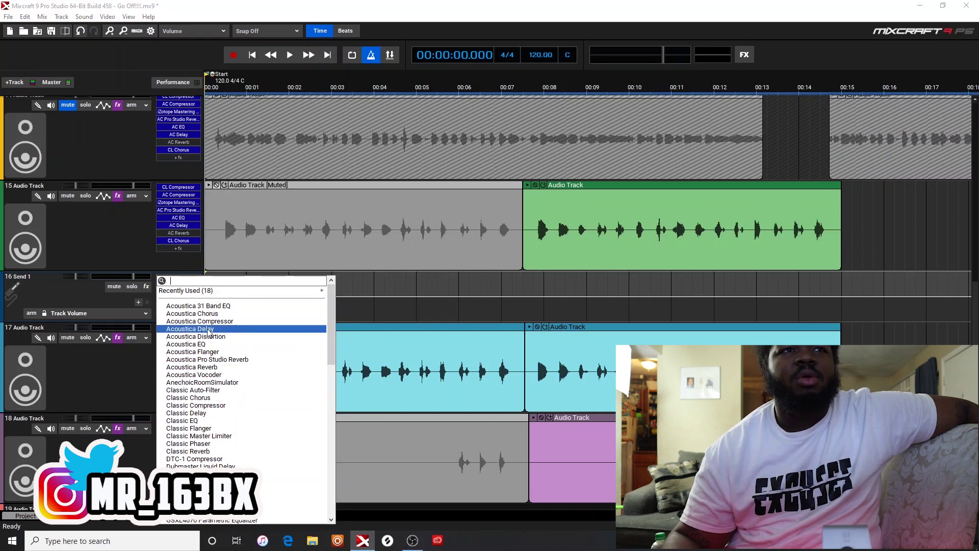
Put Acoustica Delay on Send 1 and show track 15's automation lane for its Send 1 level.
{"action": "left_click", "coordinate": [222, 328]}
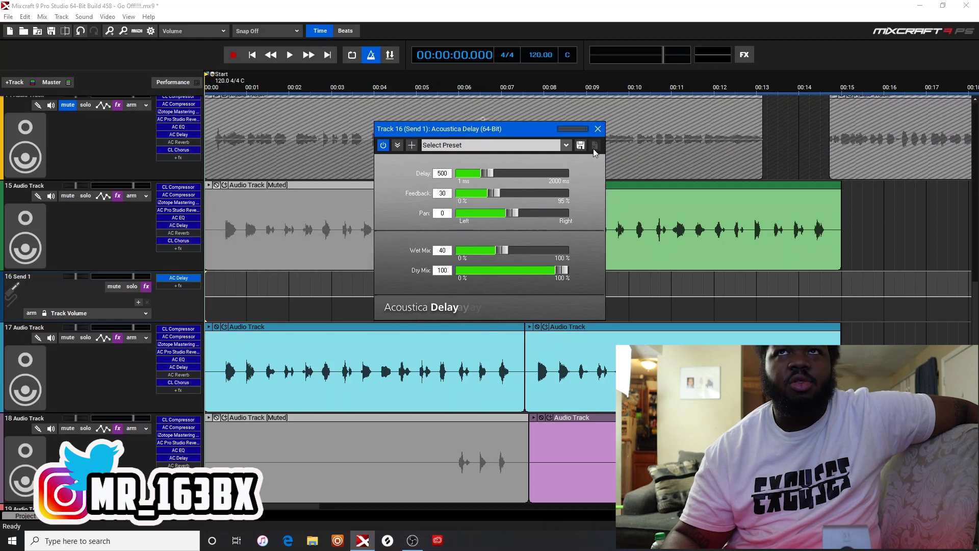
{"action": "left_click", "coordinate": [598, 129]}
{"action": "left_click", "coordinate": [104, 196]}
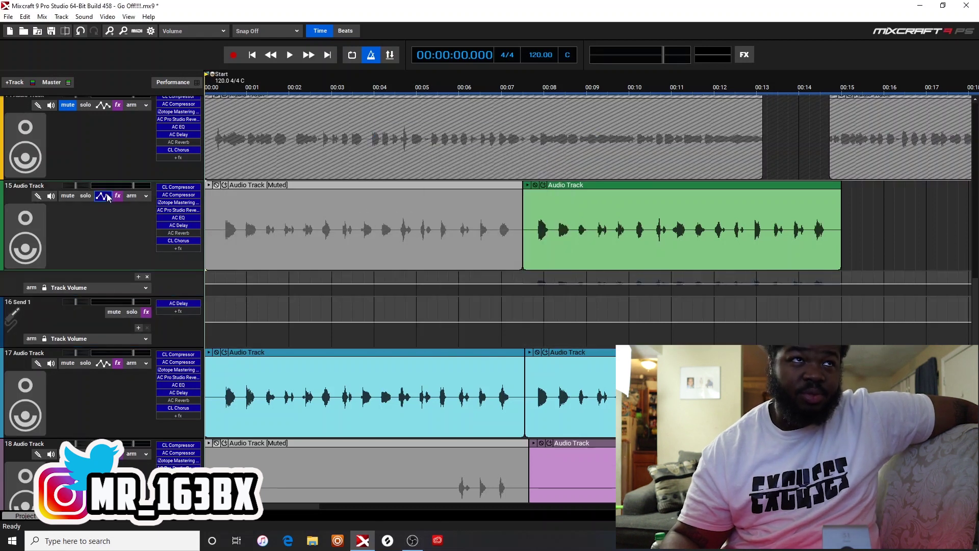
{"action": "left_click", "coordinate": [103, 197]}
{"action": "left_click", "coordinate": [102, 196]}
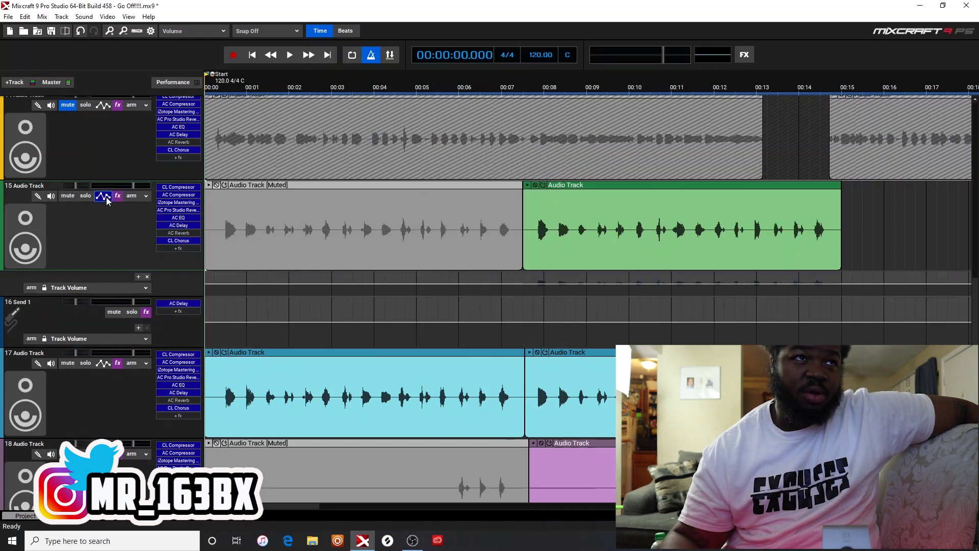
{"action": "left_click", "coordinate": [104, 288]}
{"action": "left_click", "coordinate": [86, 334]}
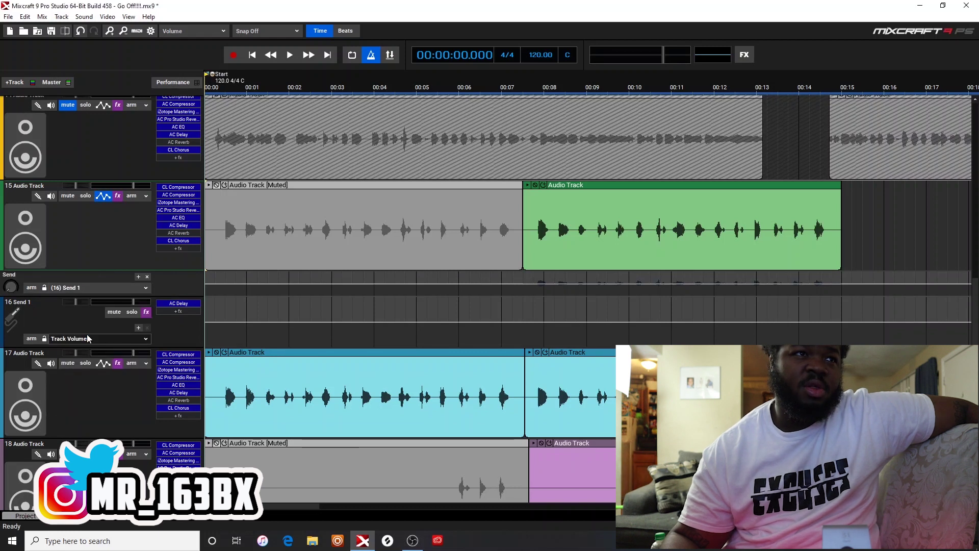
{"action": "left_click", "coordinate": [109, 287]}
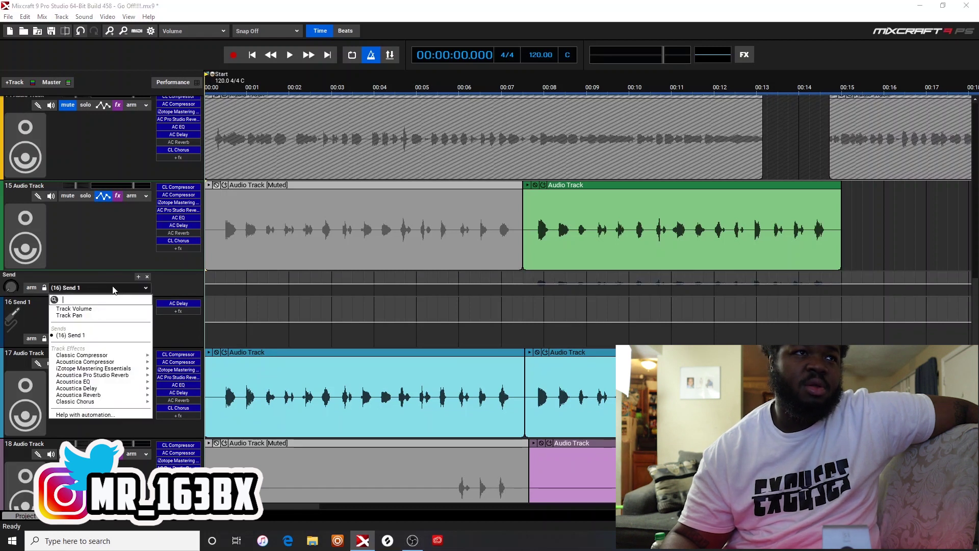
{"action": "left_click", "coordinate": [96, 336]}
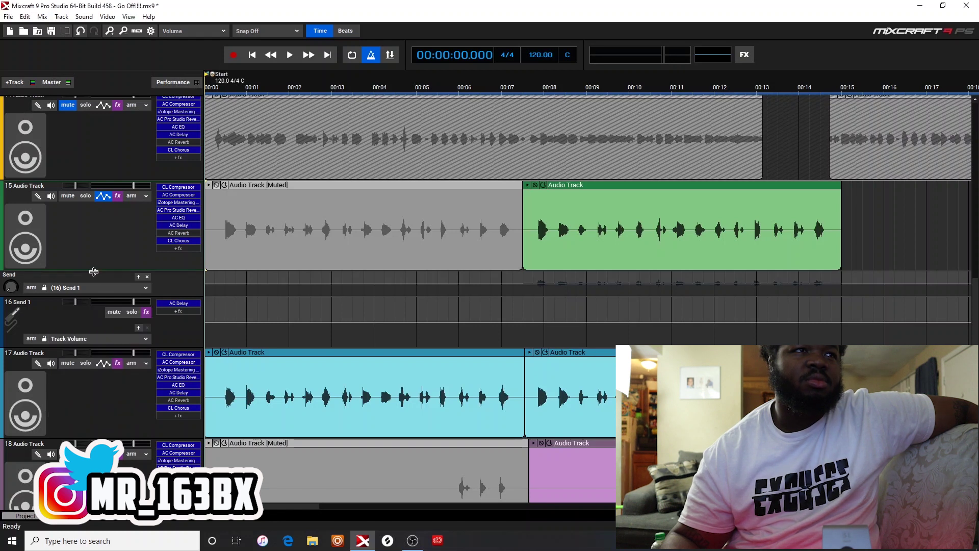
Set Send 1's automation lane to the Acoustica Delay time parameter.
{"action": "left_click", "coordinate": [141, 338]}
{"action": "mouse_move", "coordinate": [130, 387]}
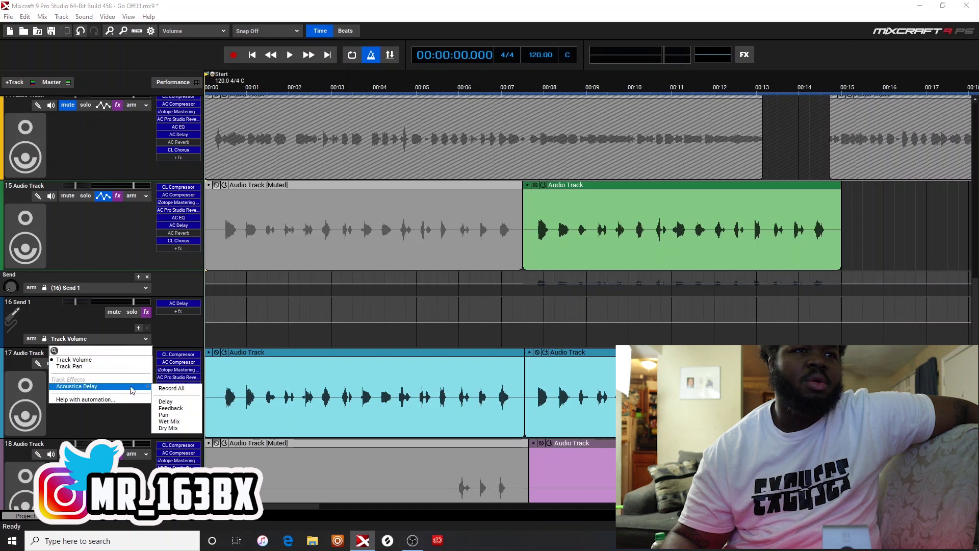
{"action": "left_click", "coordinate": [176, 402]}
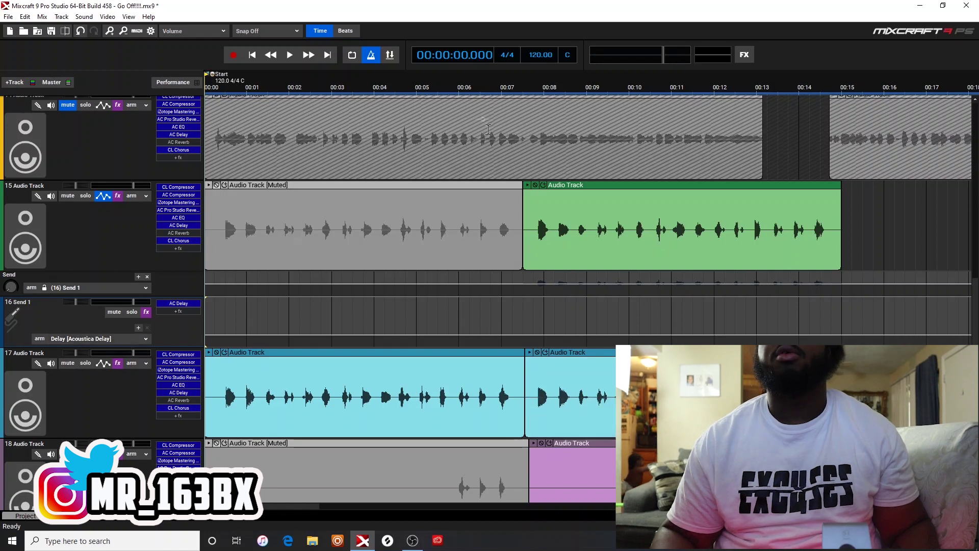
Preview from 7.5 seconds with audio track 15 soloed.
{"action": "left_click", "coordinate": [526, 83]}
{"action": "key", "text": "space"}
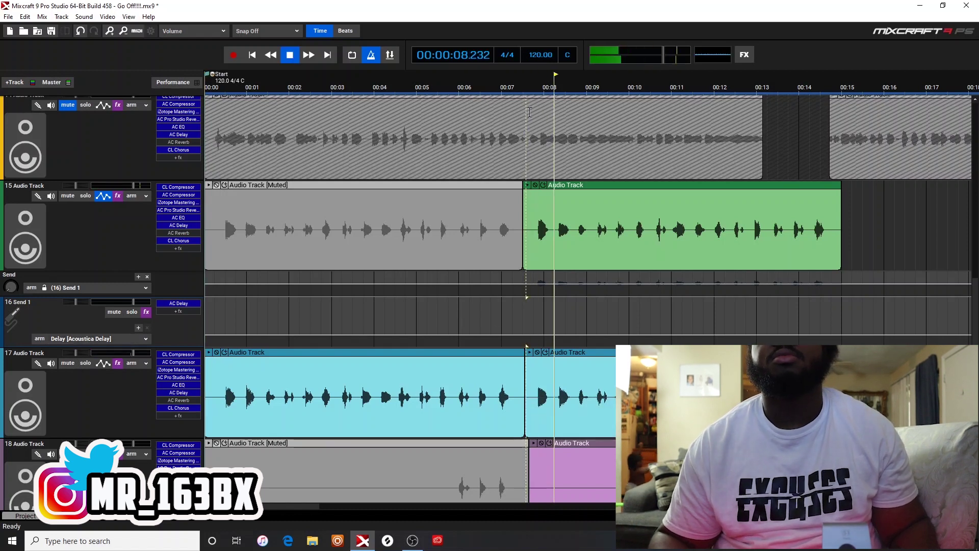
{"action": "key", "text": "space"}
{"action": "left_click", "coordinate": [85, 195]}
{"action": "key", "text": "space"}
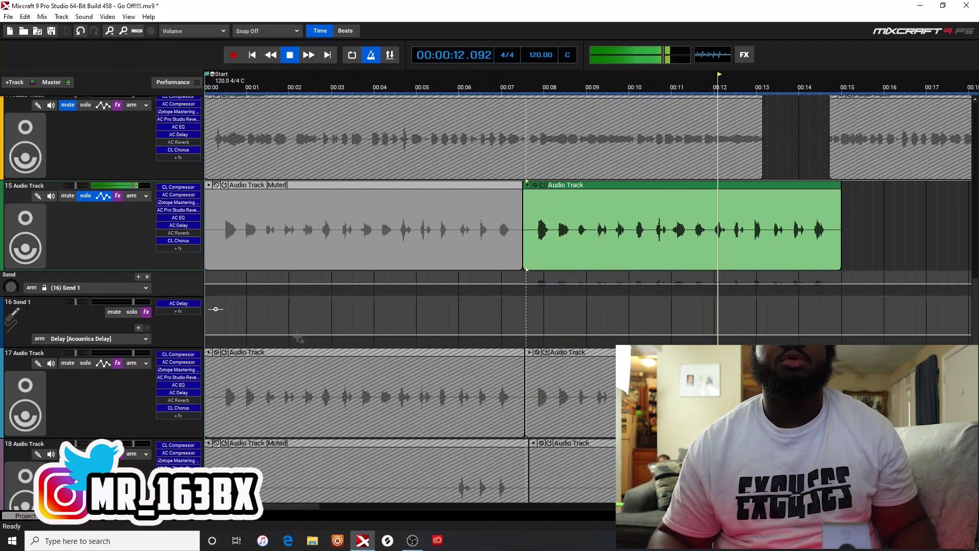
{"action": "key", "text": "space"}
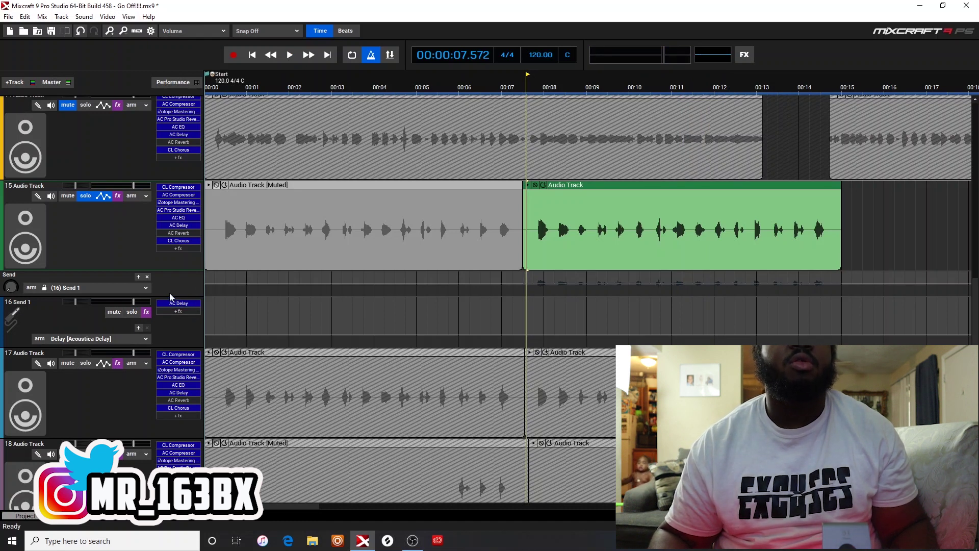
Make track 15 taller and preview the phrase from 13.865 seconds.
{"action": "left_click_drag", "start_coordinate": [169, 296], "coordinate": [161, 352]}
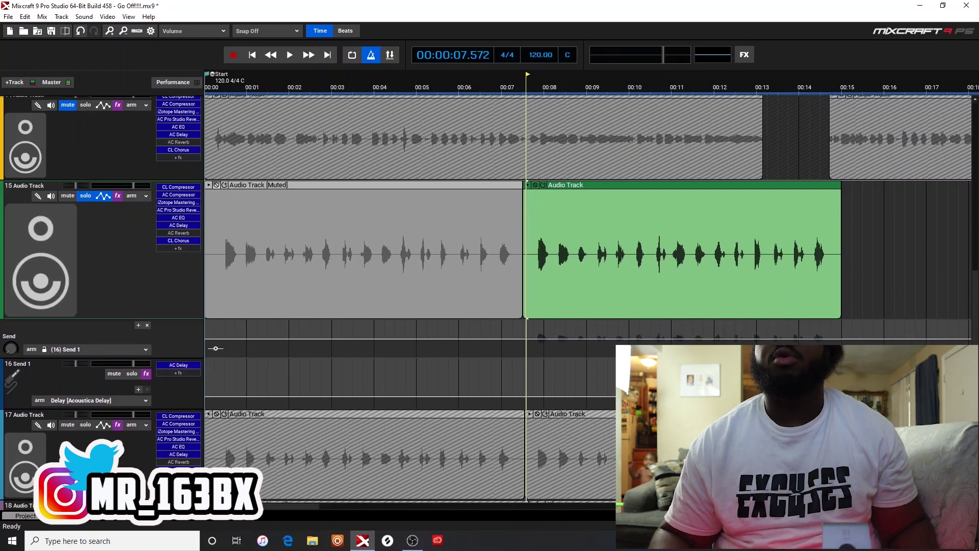
{"action": "scroll", "coordinate": [554, 408], "scroll_direction": "up", "scroll_amount": 3}
{"action": "scroll", "coordinate": [552, 125], "scroll_direction": "right", "scroll_amount": 5}
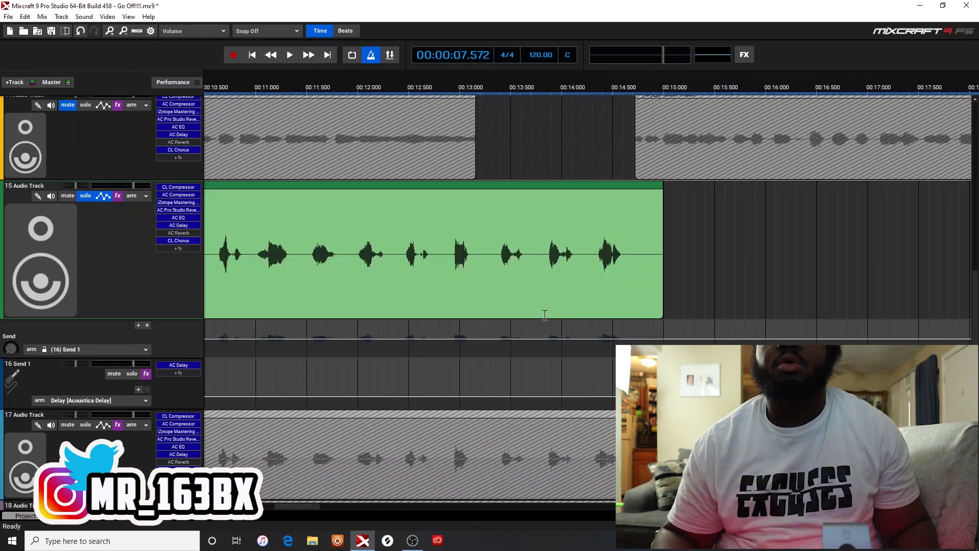
{"action": "left_click", "coordinate": [552, 153]}
{"action": "left_click", "coordinate": [548, 136]}
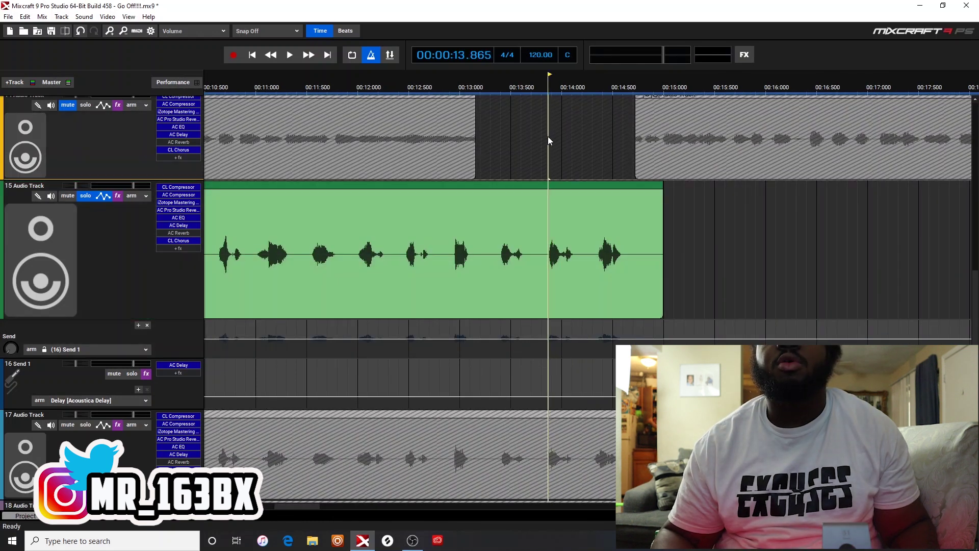
{"action": "key", "text": "space"}
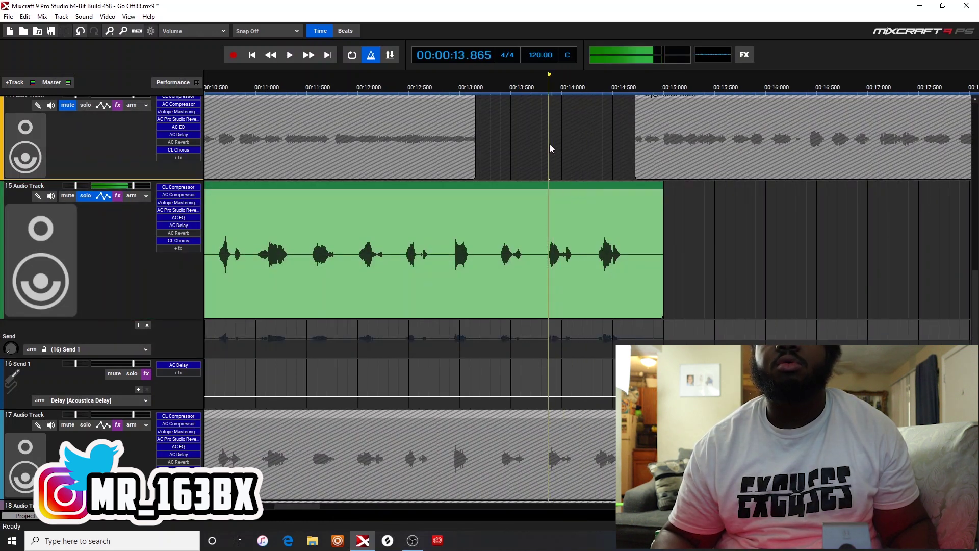
{"action": "key", "text": "space"}
{"action": "key", "text": "space"}
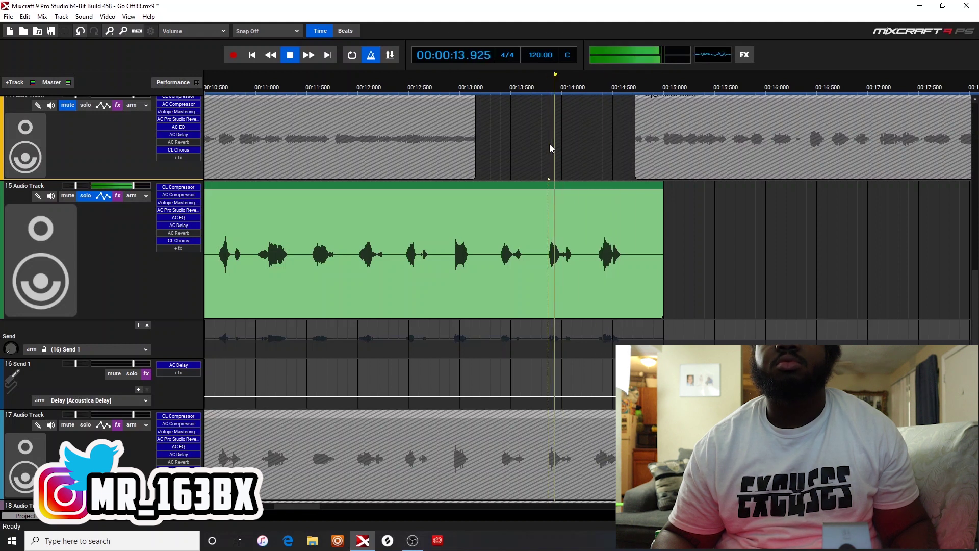
{"action": "key", "text": "space"}
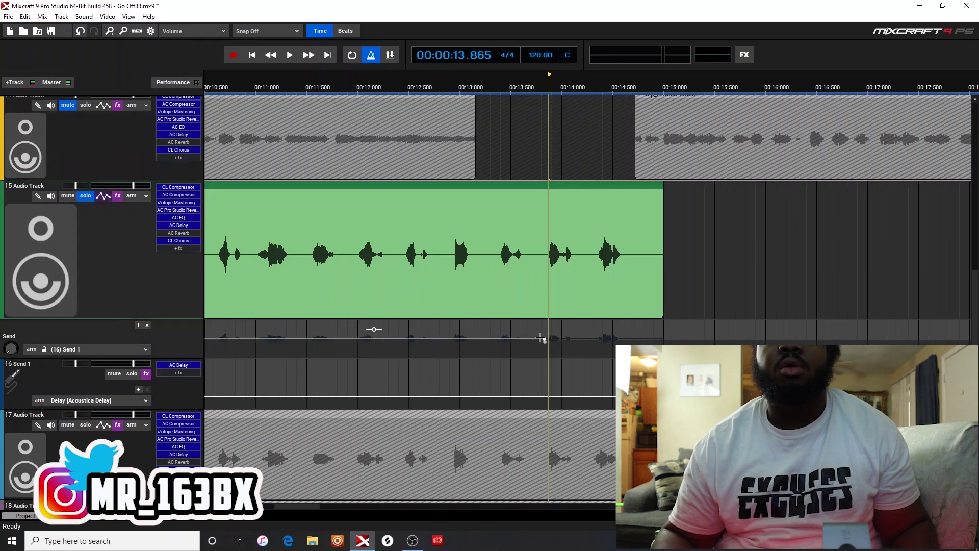
Add two raised points on the Send 1 envelope, around 13.9 and 14.8 seconds.
{"action": "left_click", "coordinate": [625, 338]}
{"action": "left_click_drag", "start_coordinate": [625, 338], "coordinate": [626, 330]}
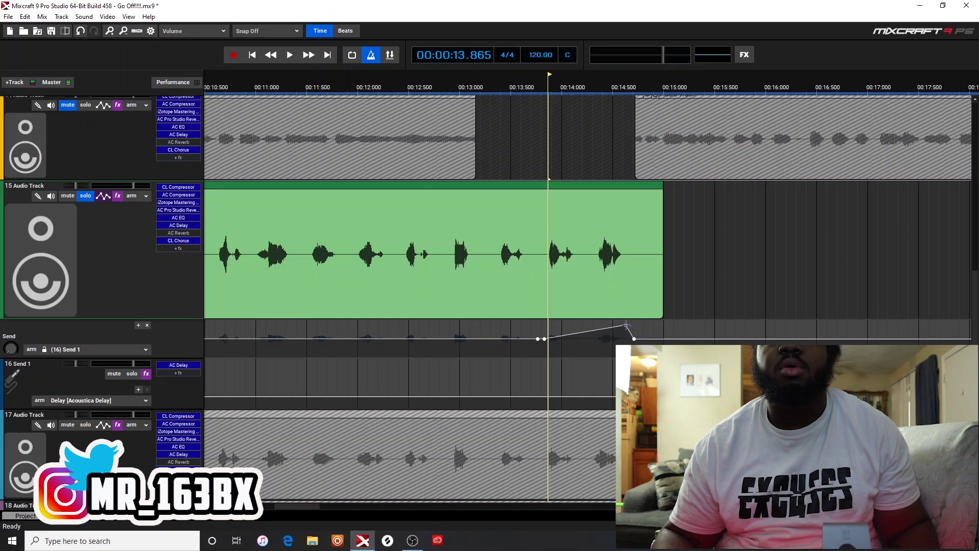
{"action": "left_click_drag", "start_coordinate": [544, 339], "coordinate": [544, 328]}
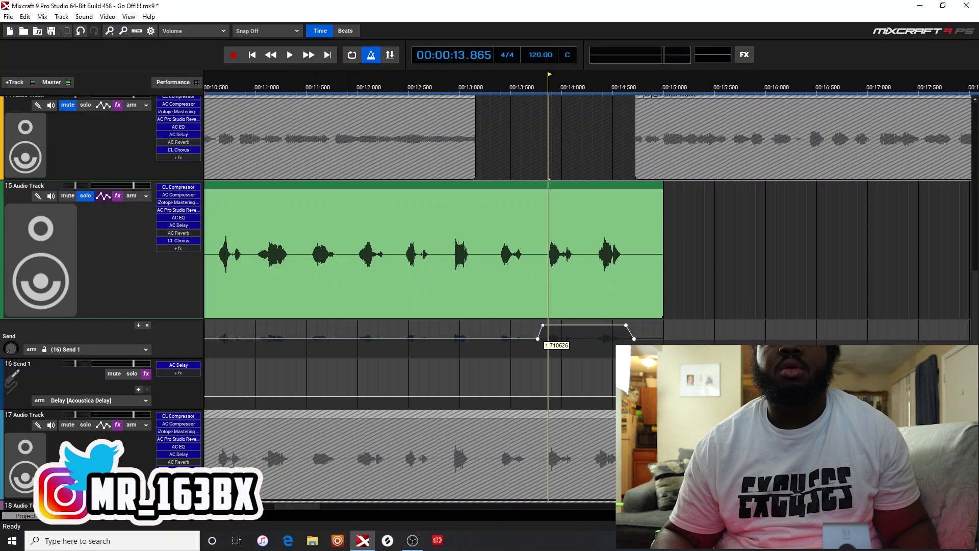
{"action": "key", "text": "space"}
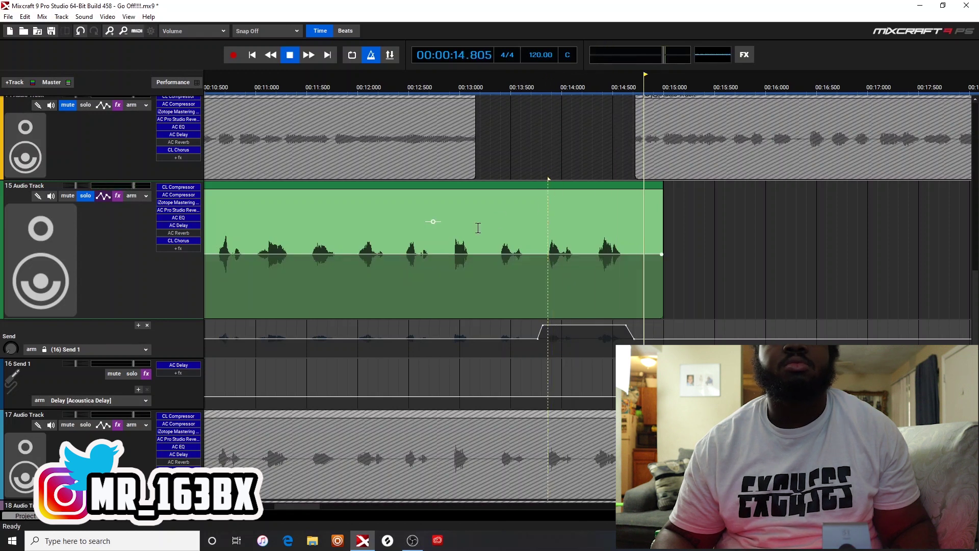
{"action": "key", "text": "space"}
{"action": "left_click", "coordinate": [180, 366]}
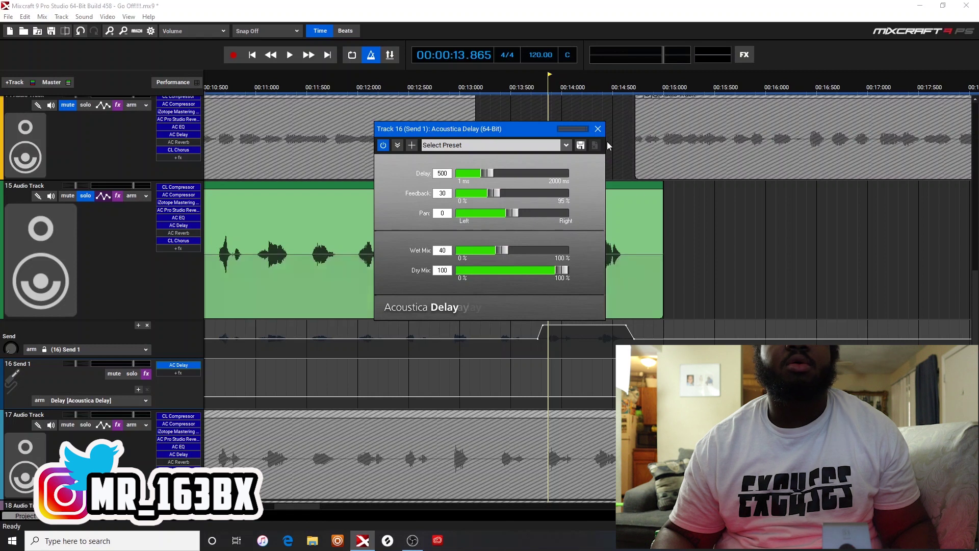
{"action": "left_click", "coordinate": [597, 128]}
{"action": "mouse_move", "coordinate": [12, 347]}
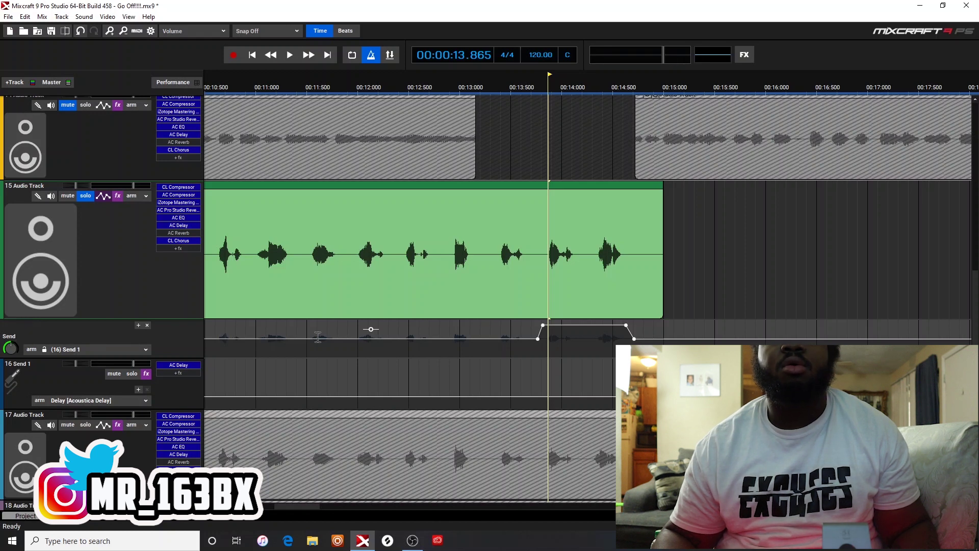
{"action": "key", "text": "space"}
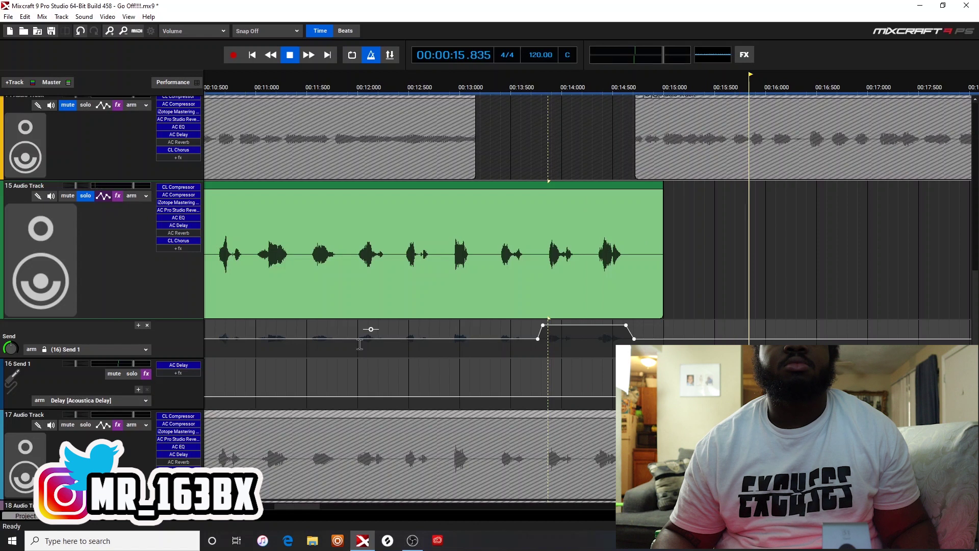
{"action": "key", "text": "space"}
{"action": "key", "text": "space"}
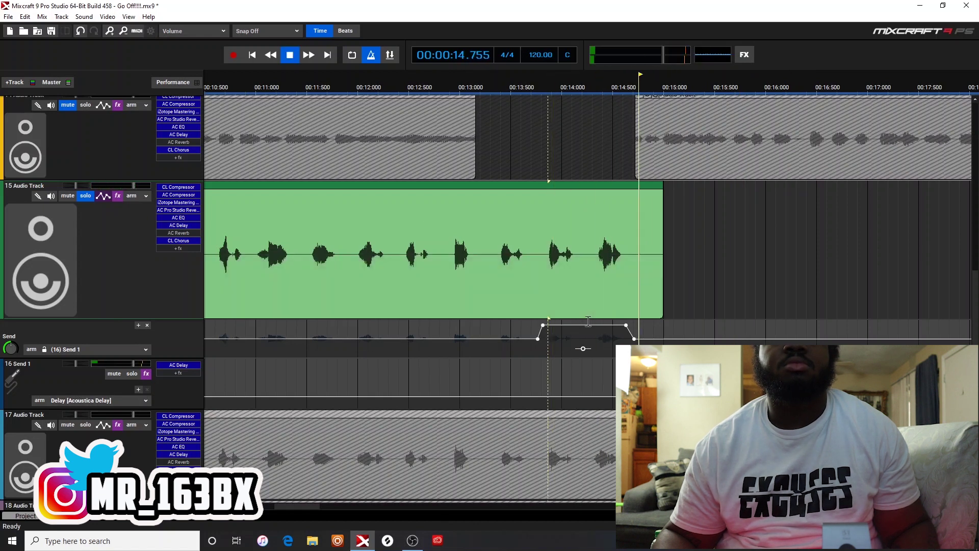
{"action": "key", "text": "space"}
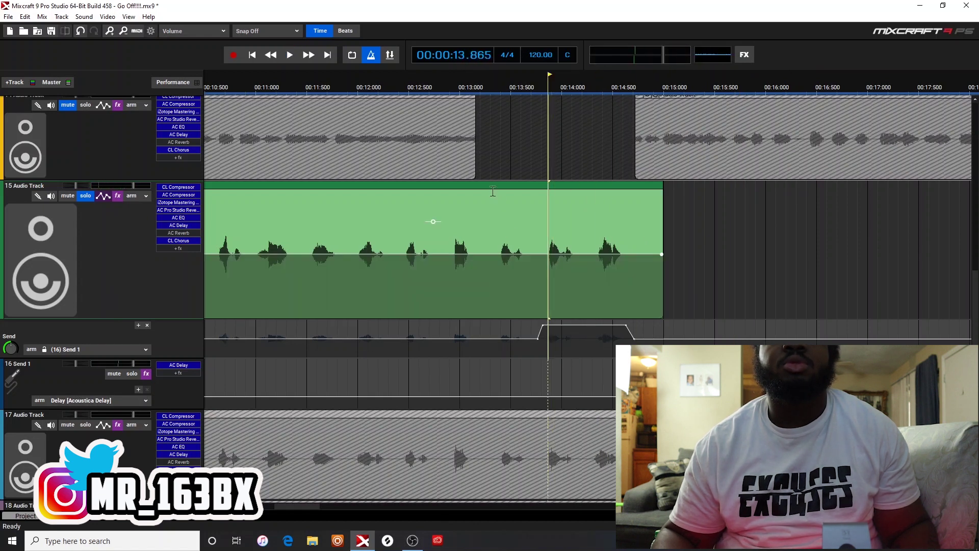
{"action": "left_click", "coordinate": [366, 76]}
{"action": "left_click", "coordinate": [339, 71]}
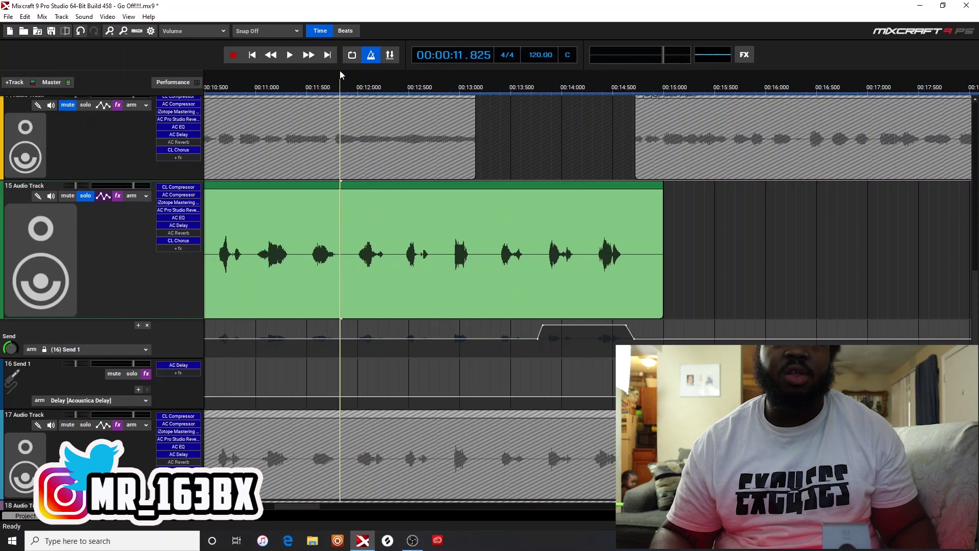
{"action": "key", "text": "space"}
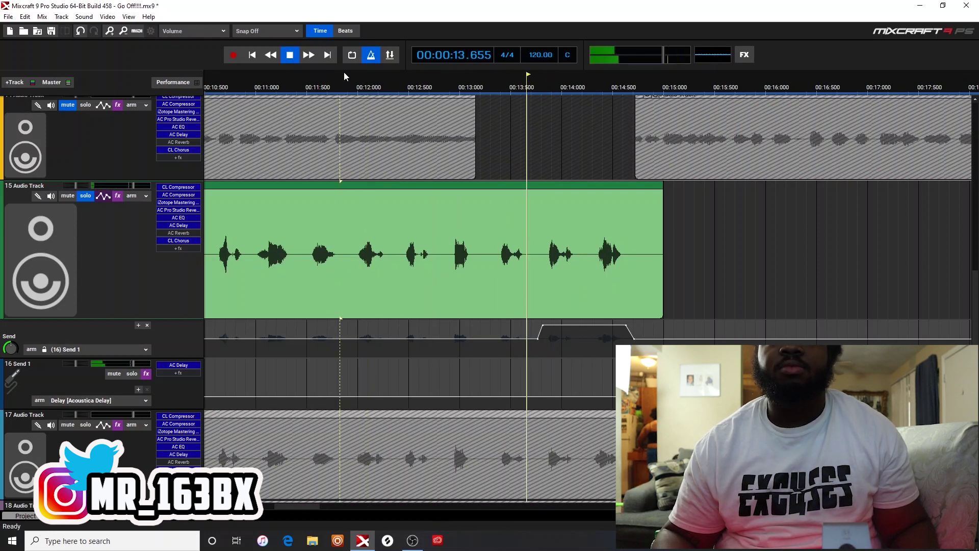
{"action": "key", "text": "space"}
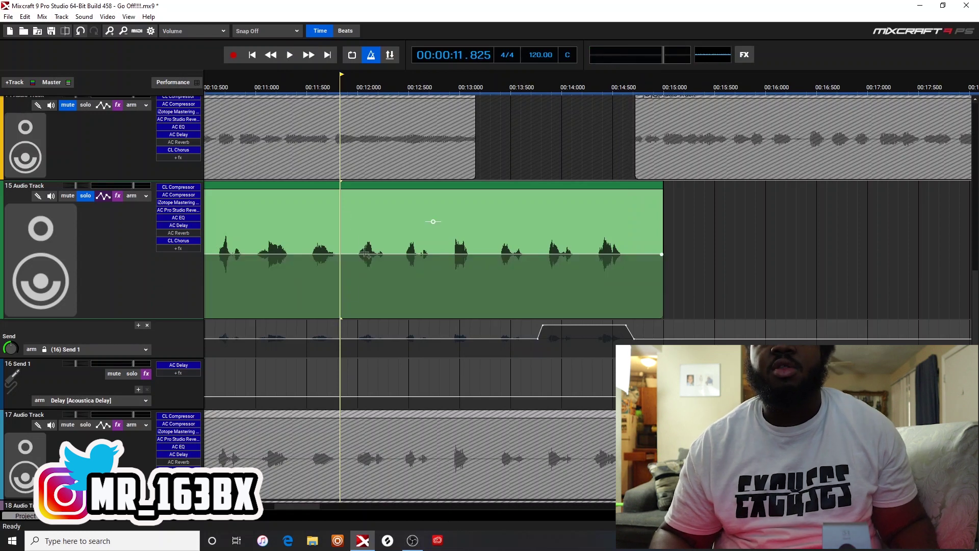
Pull the Send envelope's starting point and the point before the phrase down to 0.
{"action": "left_click_drag", "start_coordinate": [314, 507], "coordinate": [237, 503]}
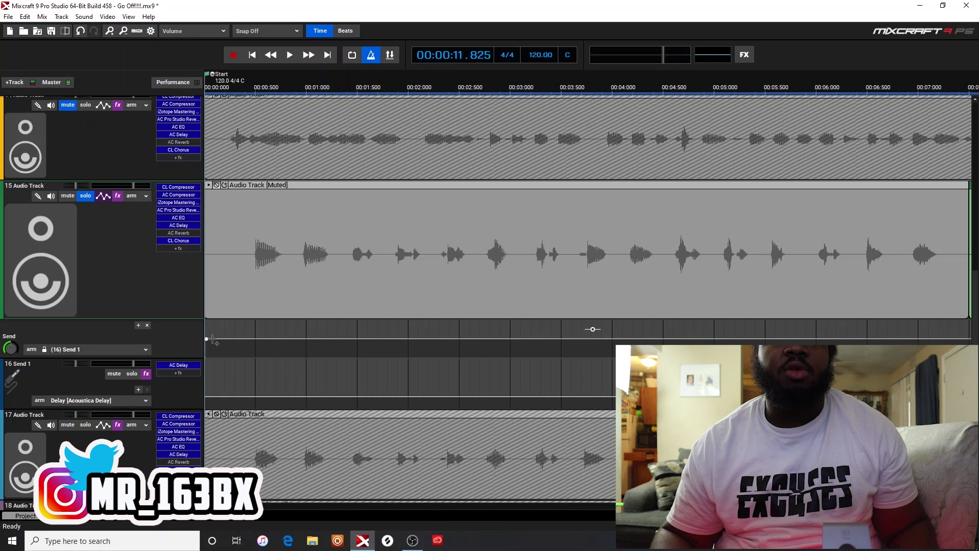
{"action": "left_click_drag", "start_coordinate": [206, 338], "coordinate": [206, 356]}
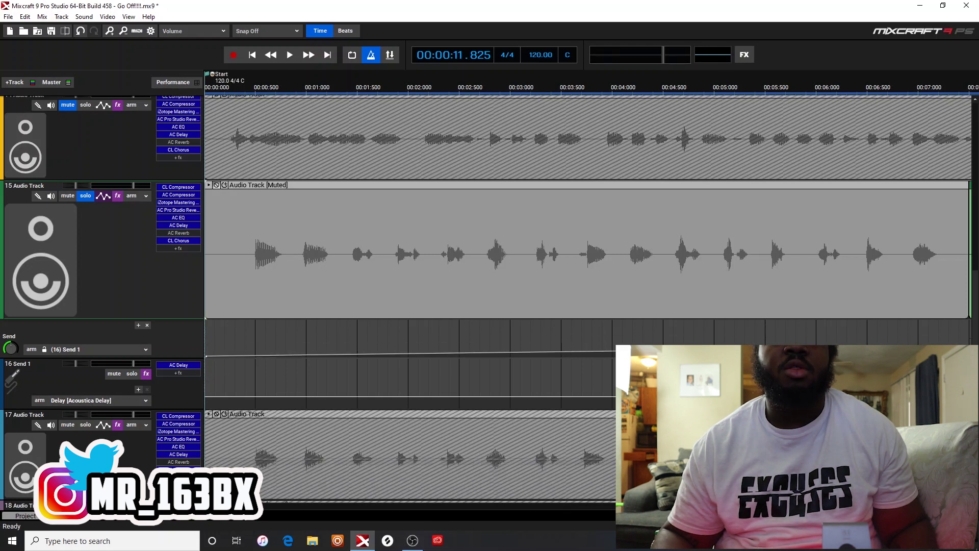
{"action": "left_click_drag", "start_coordinate": [237, 506], "coordinate": [304, 508]}
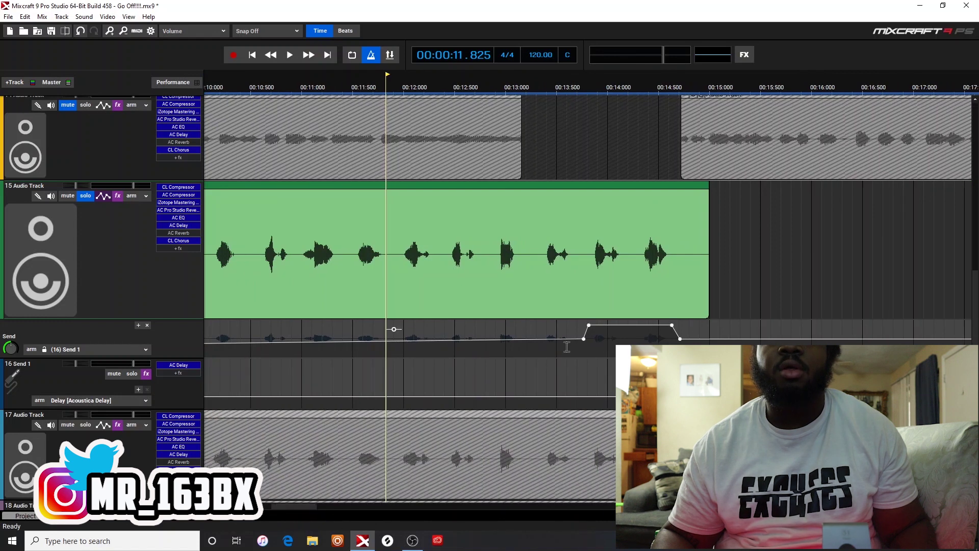
{"action": "left_click_drag", "start_coordinate": [584, 341], "coordinate": [584, 356]}
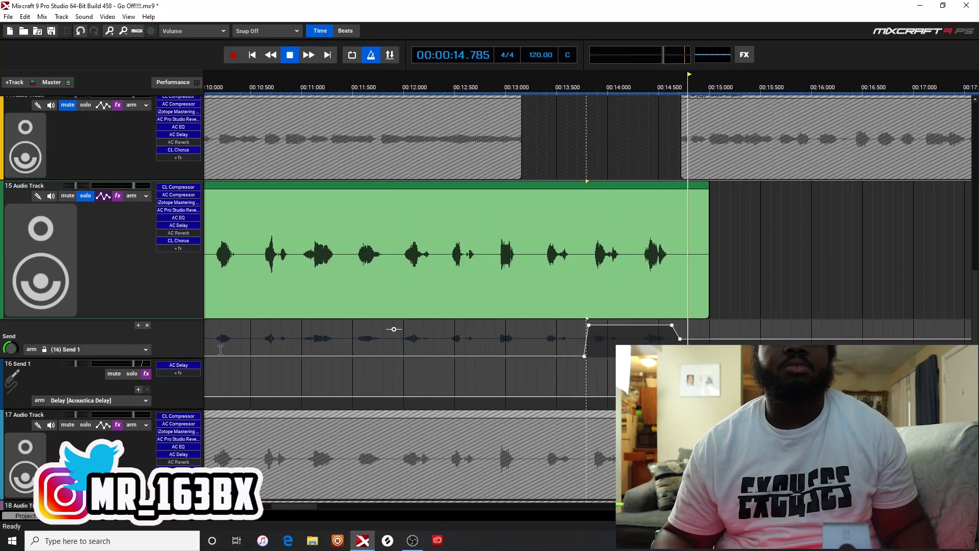
Preview the echoed phrase twice, then reopen Send 1's Acoustica Delay settings.
{"action": "key", "text": "space"}
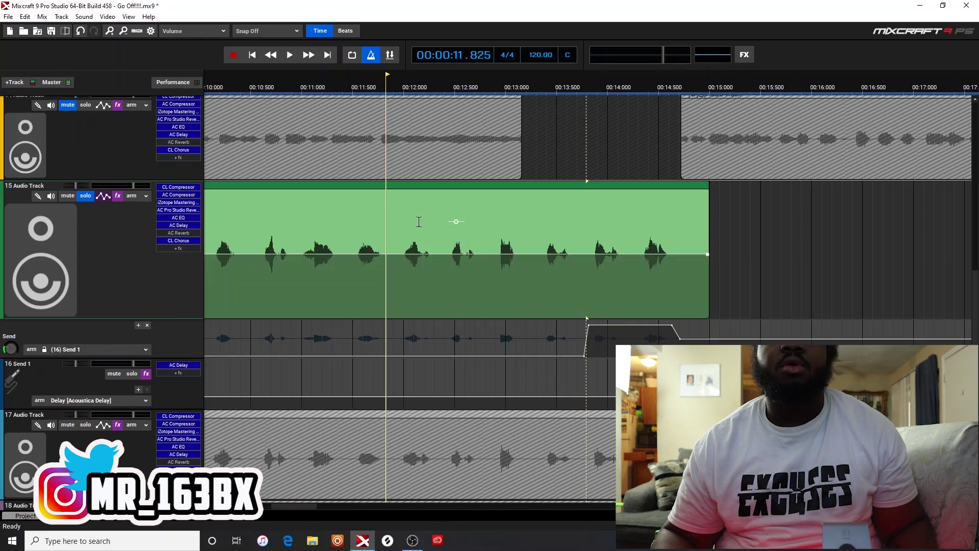
{"action": "key", "text": "space"}
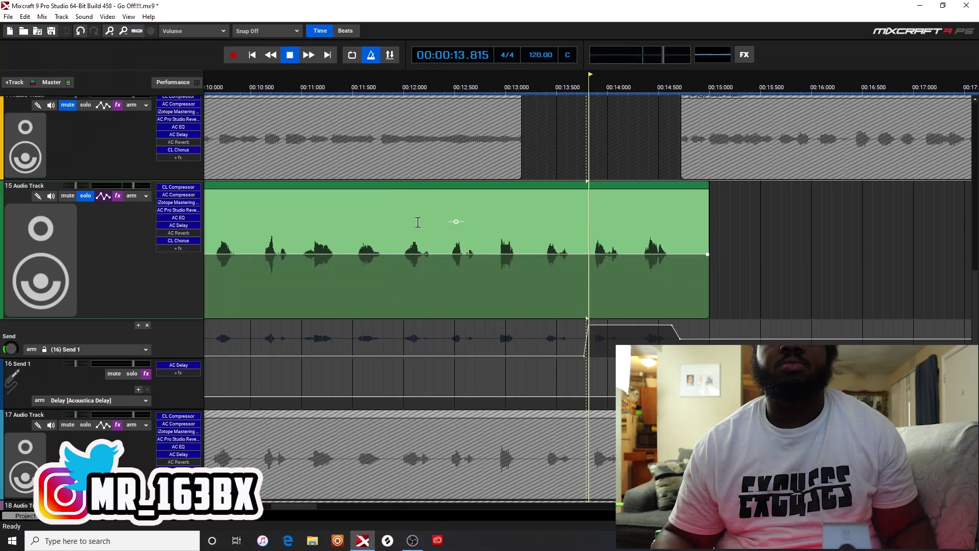
{"action": "key", "text": "space"}
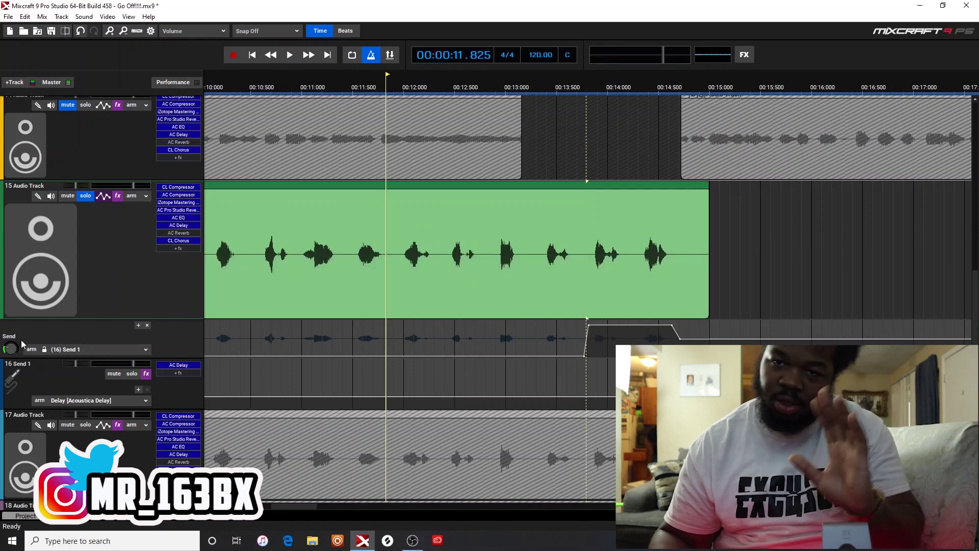
{"action": "key", "text": "space"}
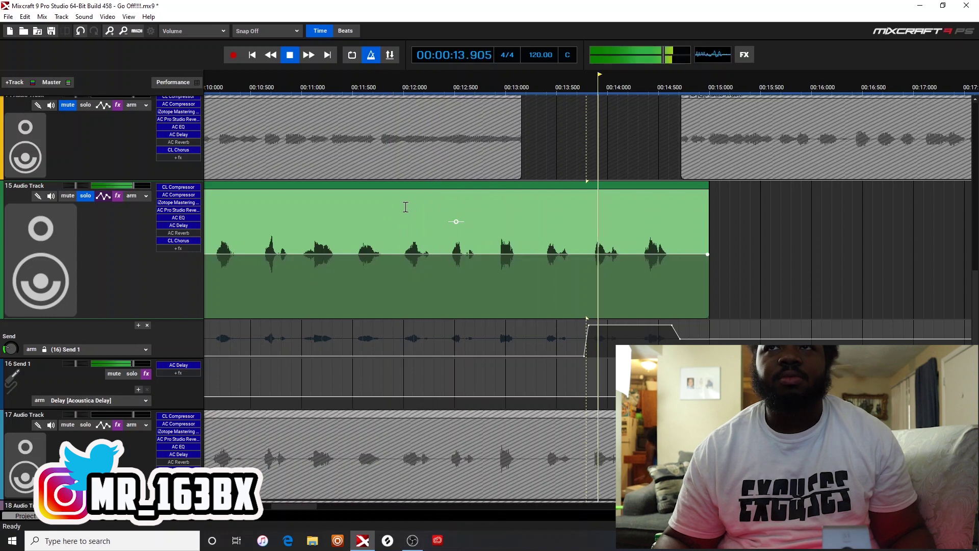
{"action": "key", "text": "space"}
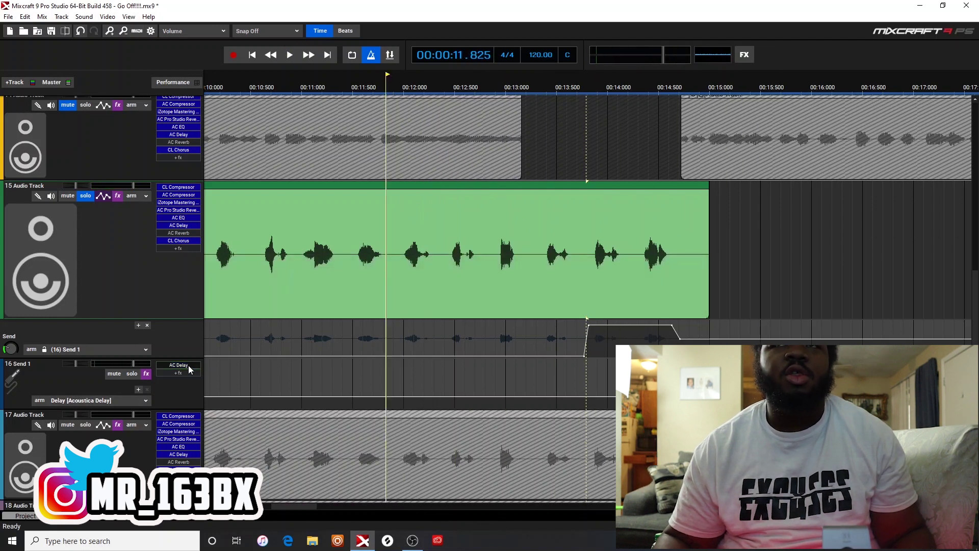
{"action": "double_click", "coordinate": [179, 365]}
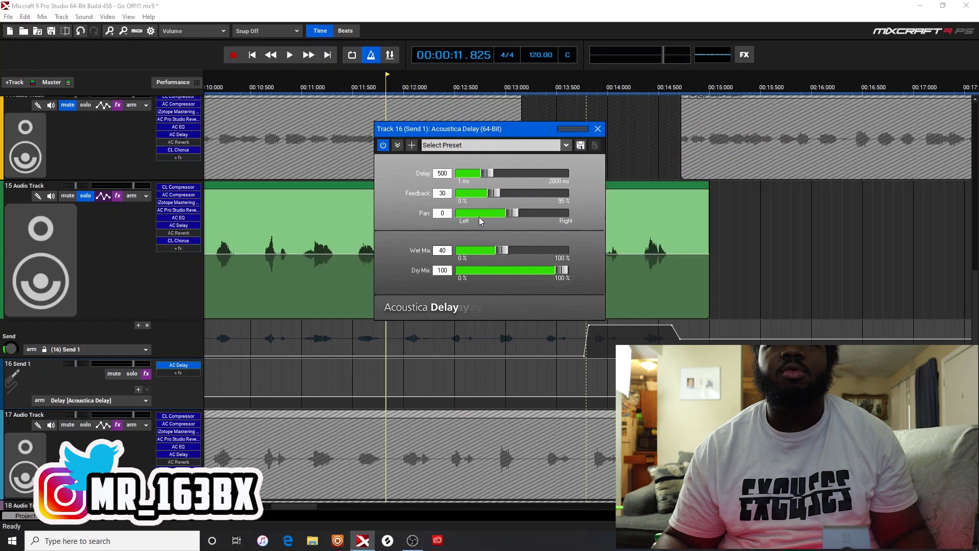
Load the Hungover delay preset on Send 1 and preview the phrase.
{"action": "left_click", "coordinate": [598, 129]}
{"action": "key", "text": "space"}
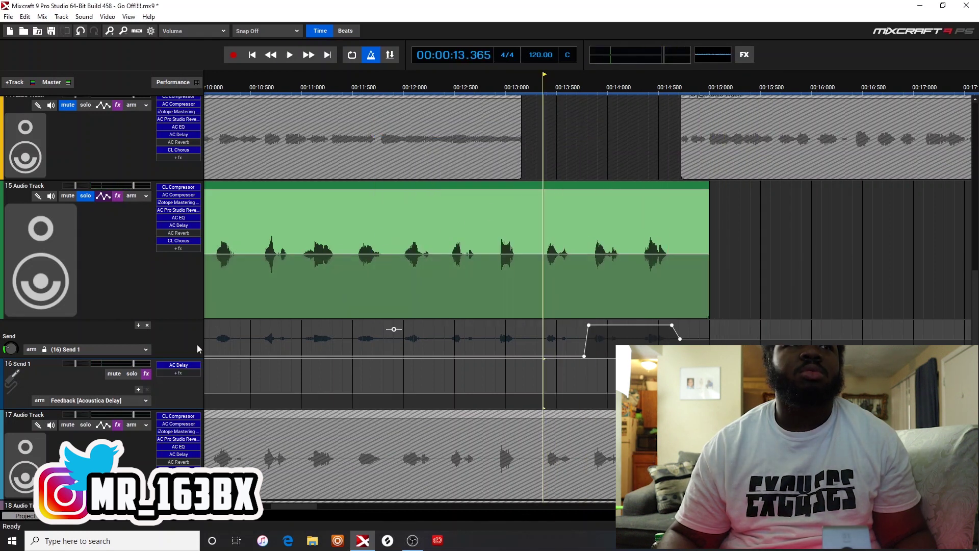
{"action": "double_click", "coordinate": [173, 365]}
{"action": "left_click", "coordinate": [524, 145]}
{"action": "left_click", "coordinate": [524, 145]}
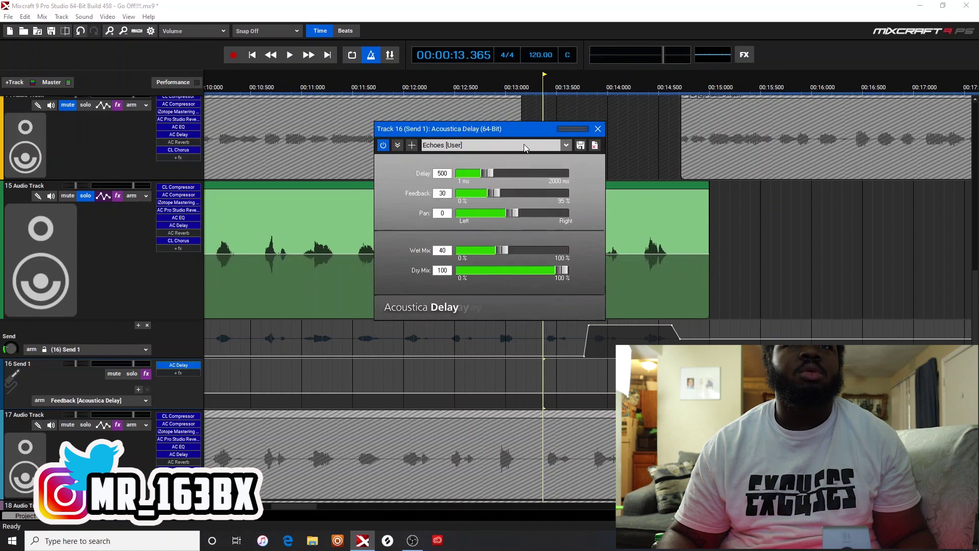
{"action": "left_click", "coordinate": [525, 145]}
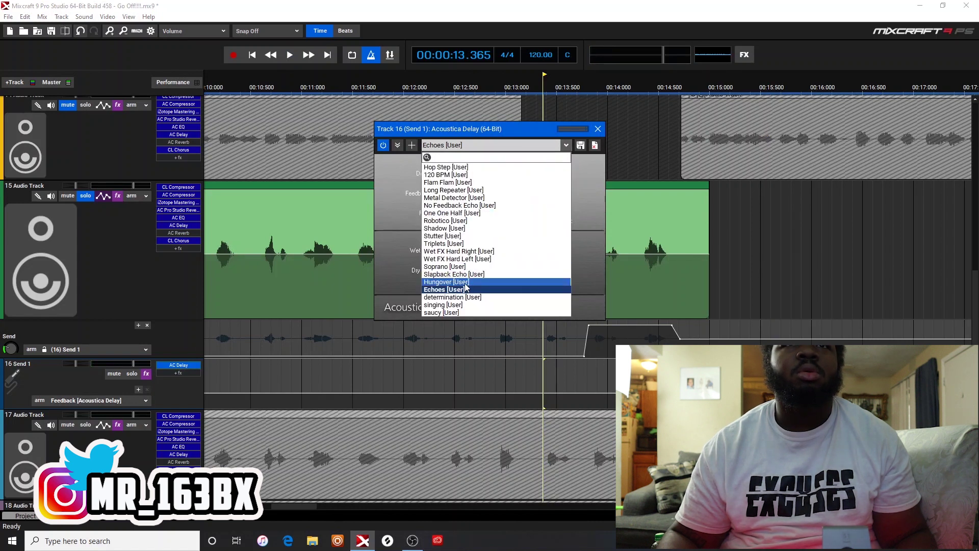
{"action": "left_click", "coordinate": [448, 282]}
{"action": "left_click", "coordinate": [597, 129]}
{"action": "key", "text": "space"}
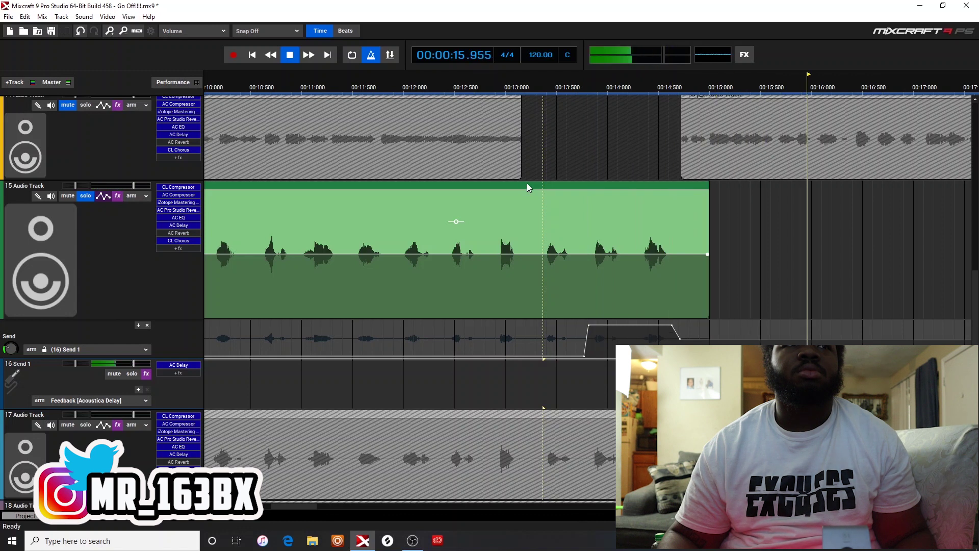
{"action": "key", "text": "space"}
Switch the delay to the Slapback Echo preset and preview the phrase.
{"action": "left_click", "coordinate": [179, 364]}
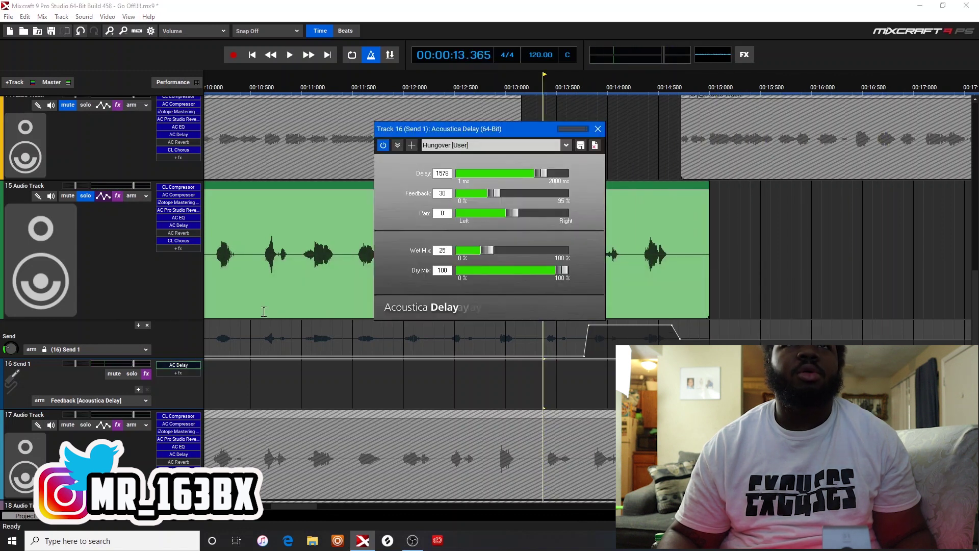
{"action": "left_click", "coordinate": [564, 149]}
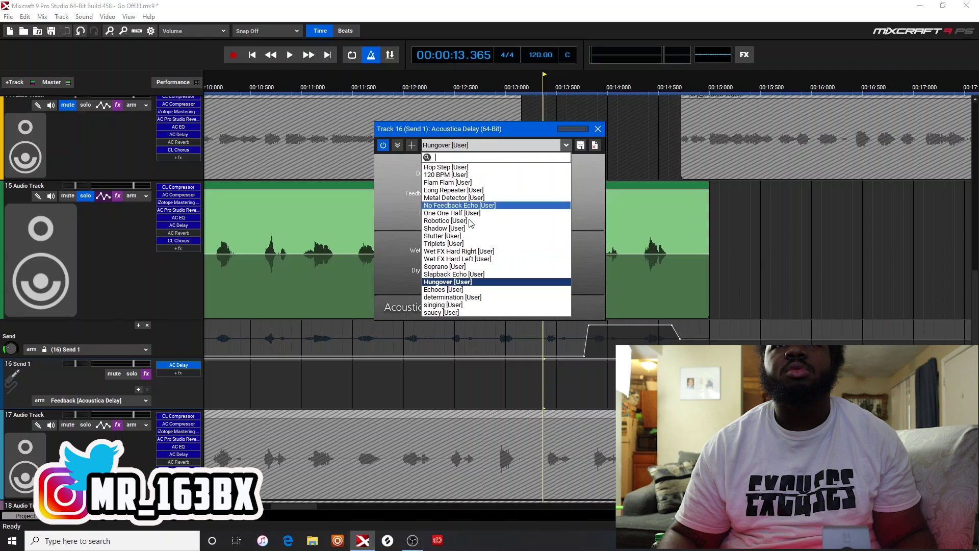
{"action": "left_click", "coordinate": [451, 270]}
{"action": "left_click", "coordinate": [597, 129]}
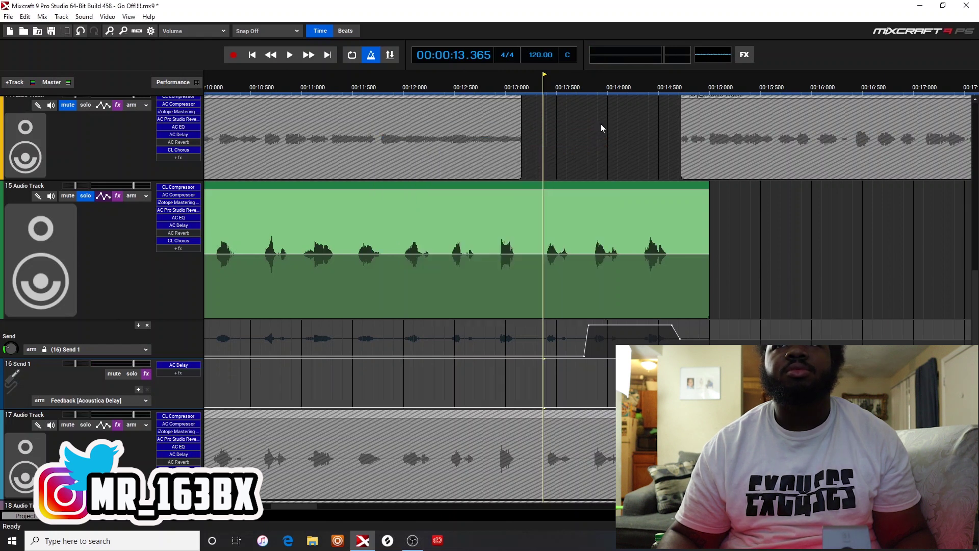
{"action": "key", "text": "space"}
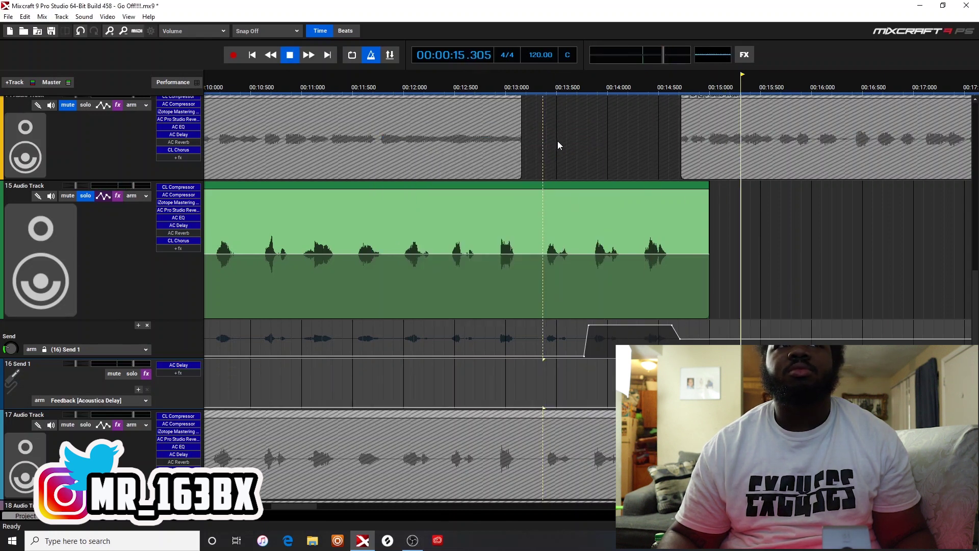
{"action": "key", "text": "space"}
Load the saucy preset (464 ms delay, 20% wet mix) and play the phrase.
{"action": "left_click", "coordinate": [178, 366]}
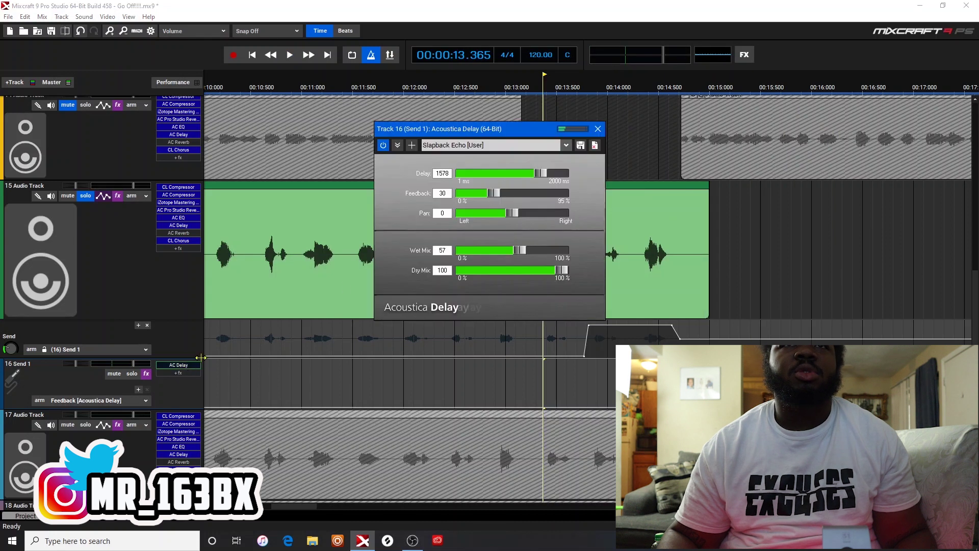
{"action": "left_click", "coordinate": [525, 146]}
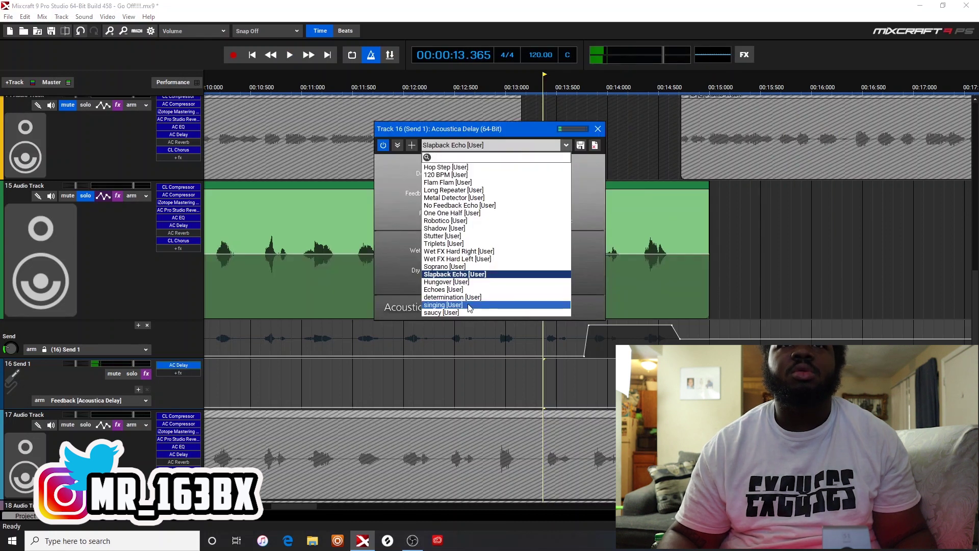
{"action": "left_click", "coordinate": [459, 312]}
{"action": "key", "text": "space"}
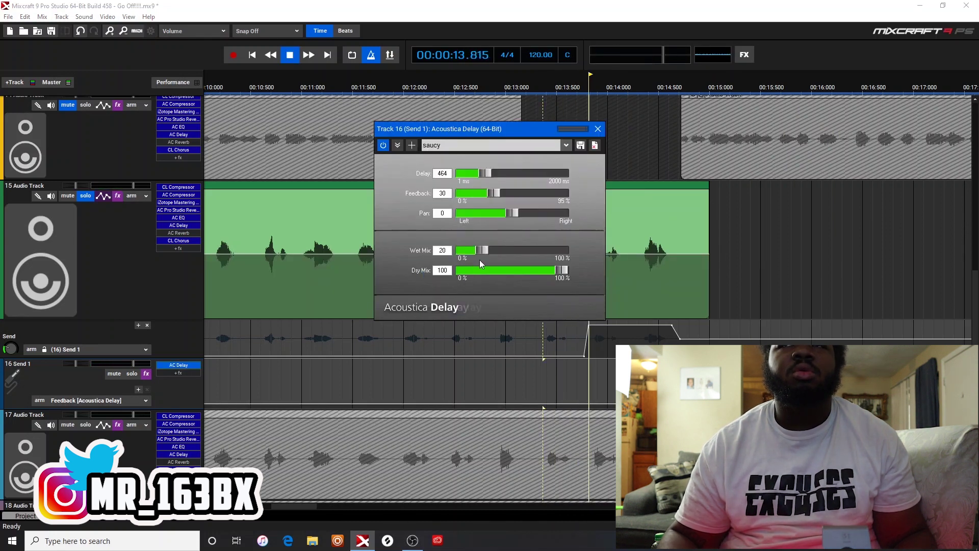